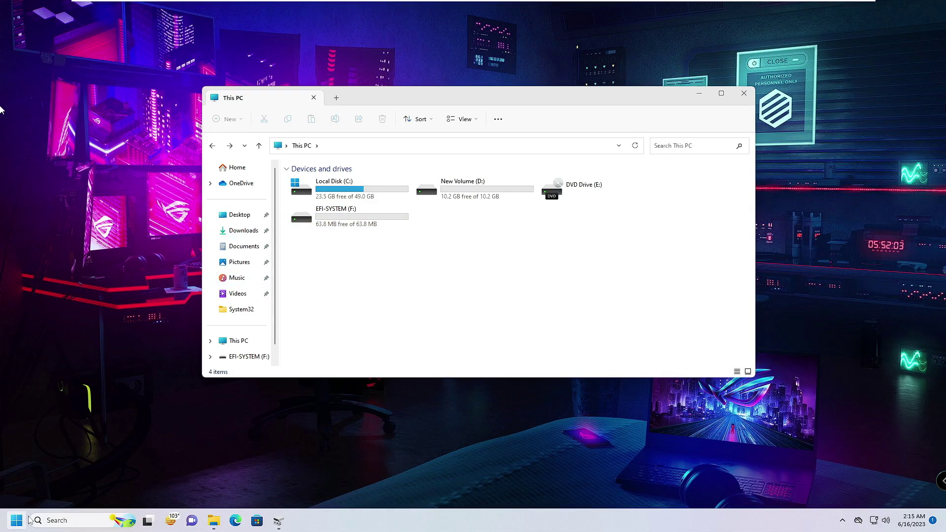
- Launch Disk Management from the Start context menu and position it beside File Explorer
right_click(18, 521)
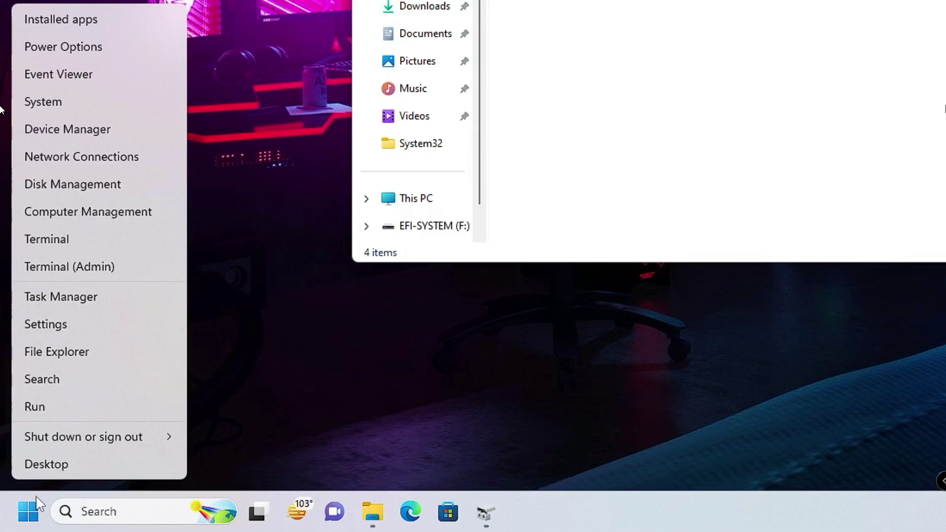
click(79, 184)
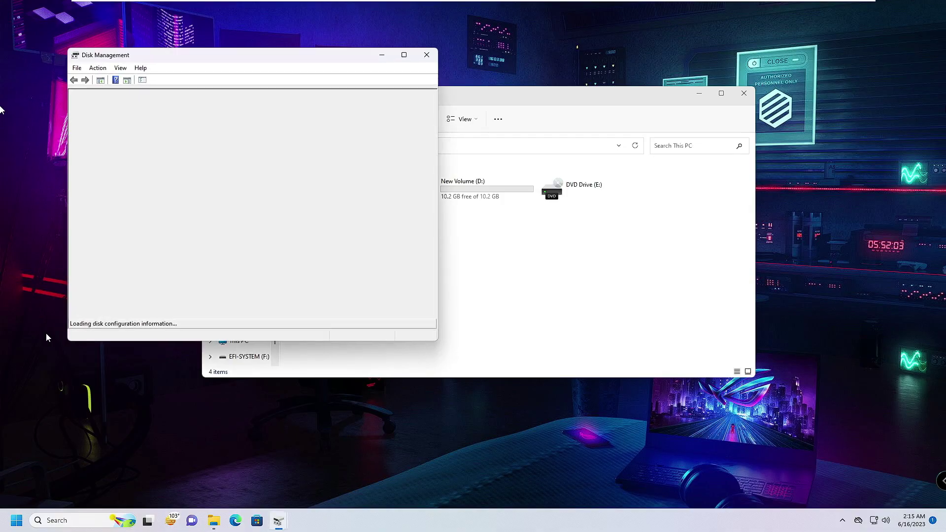
drag(274, 61, 629, 84)
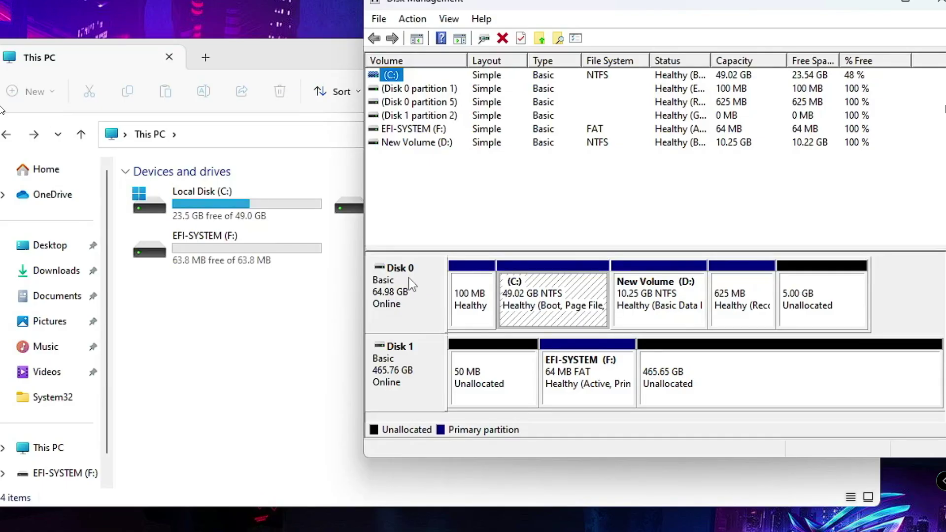
click(407, 280)
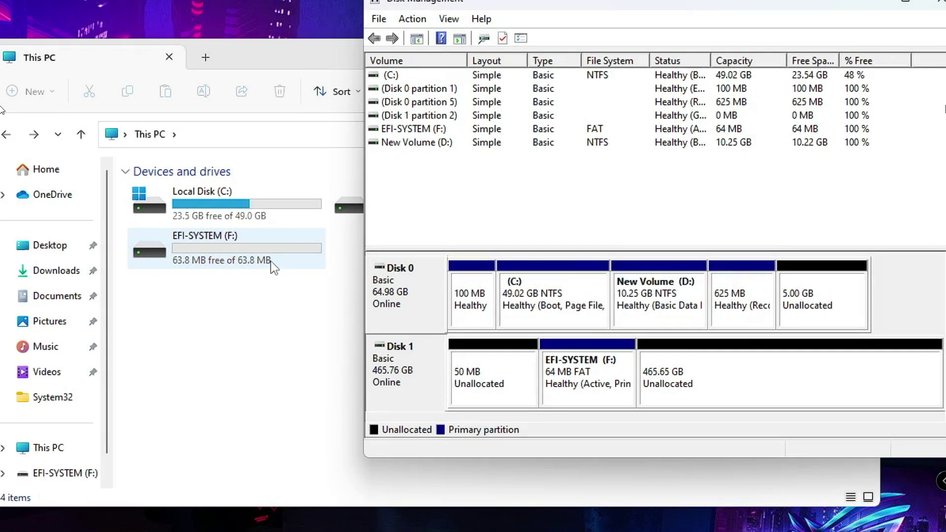
- Delete Disk 1's 64 MB EFI-SYSTEM (F:) partition, confirming removal of the active partition
click(579, 379)
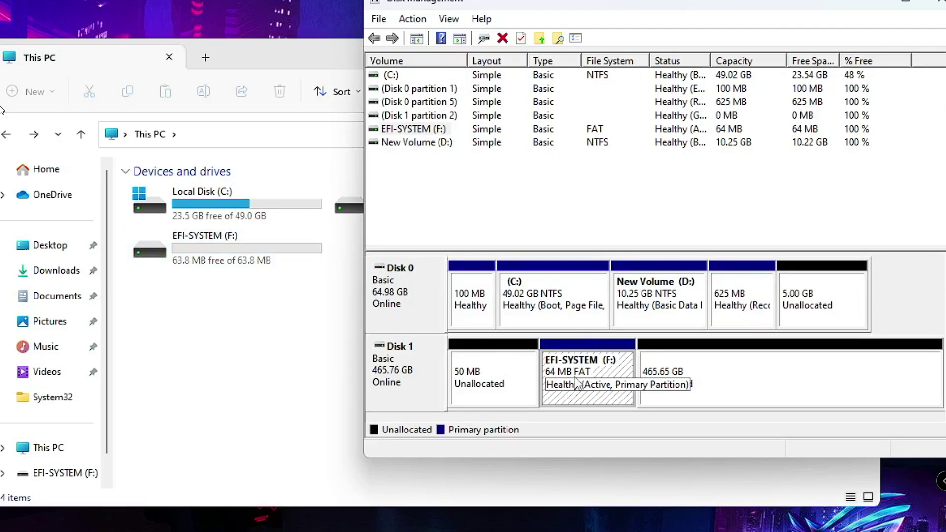
mouse_move(584, 380)
right_click(580, 369)
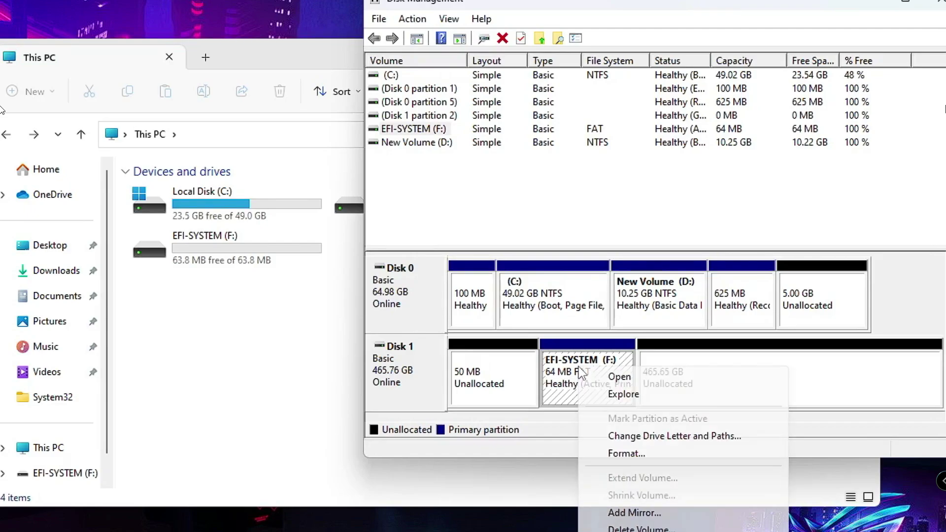
click(635, 528)
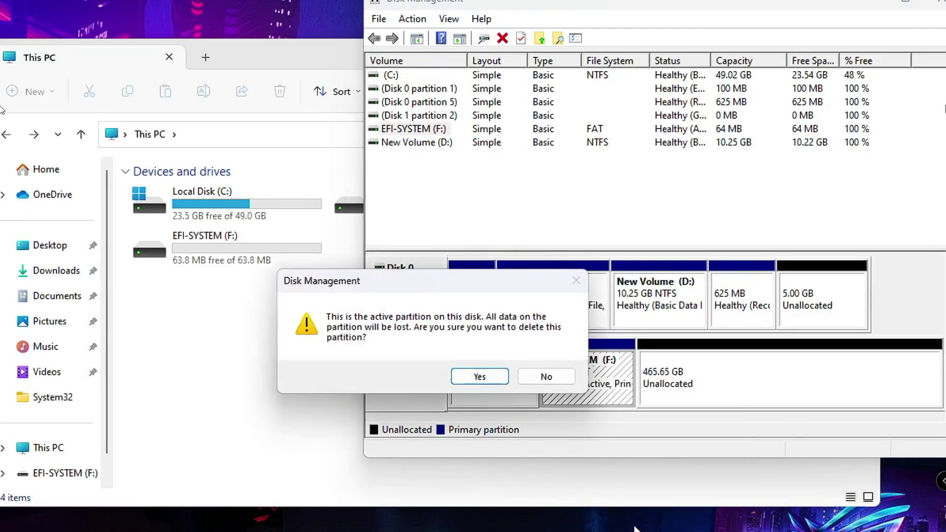
click(480, 377)
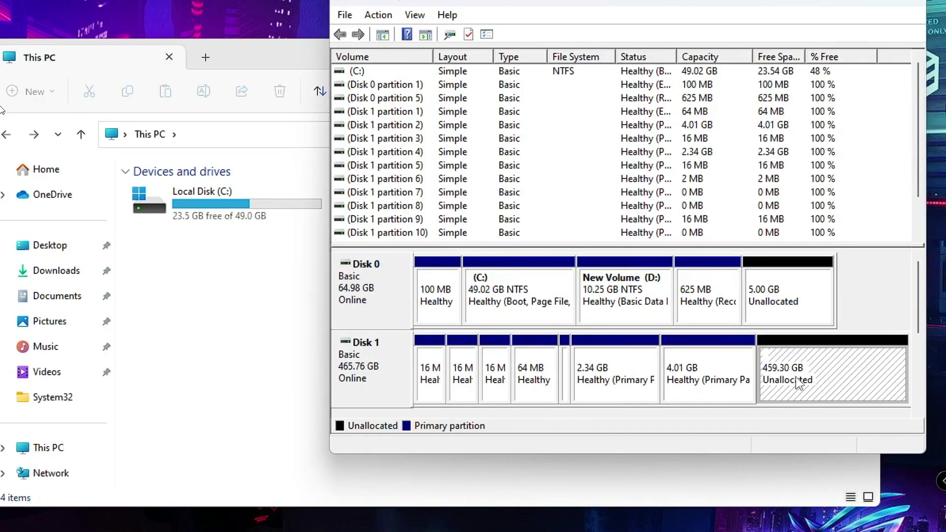
- Start a new simple volume on the 459.30 GB unallocated space at the full 470320 MB size
right_click(798, 369)
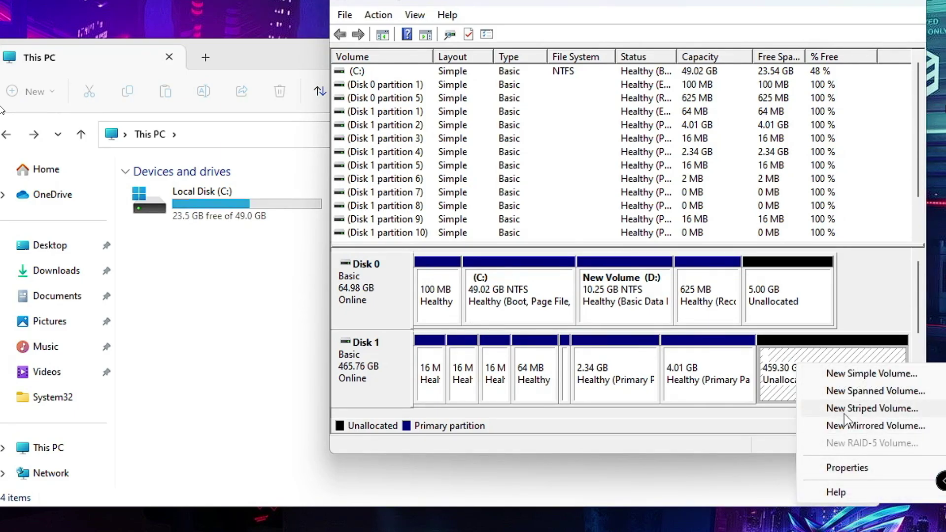
click(860, 374)
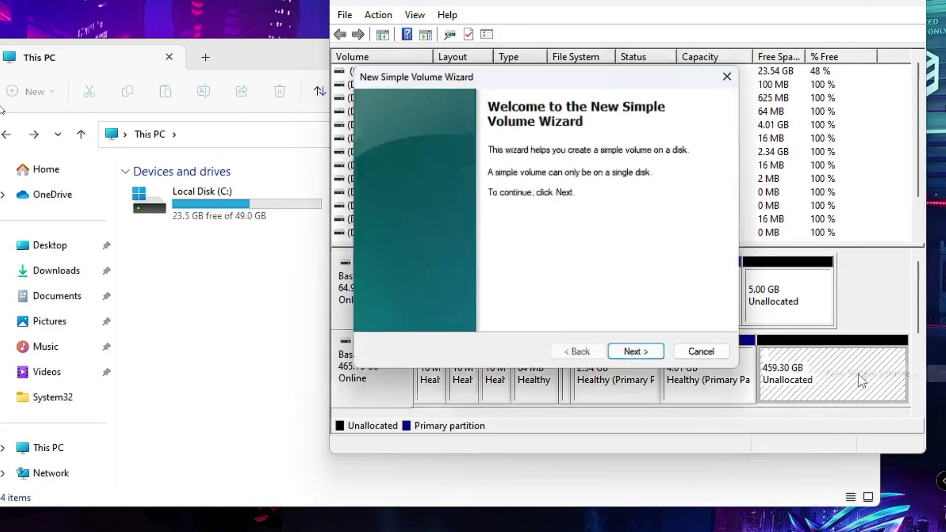
click(645, 355)
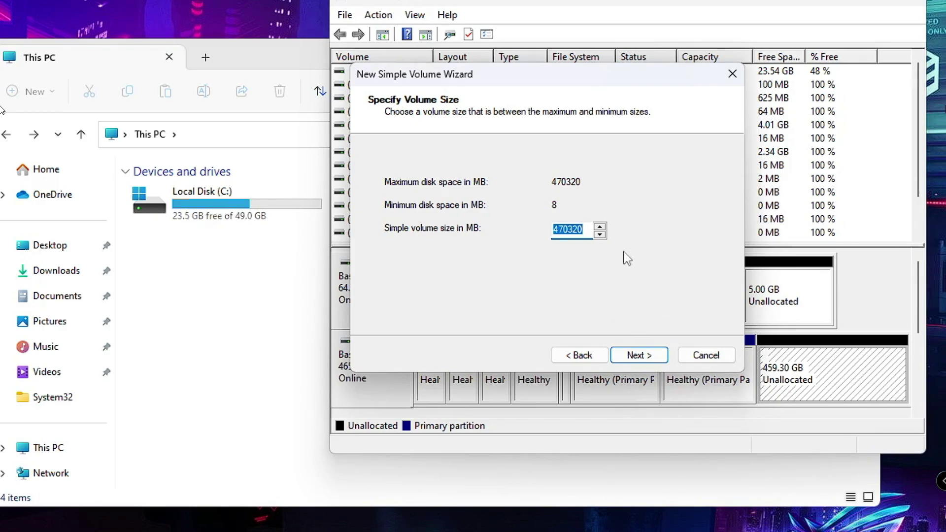
click(633, 354)
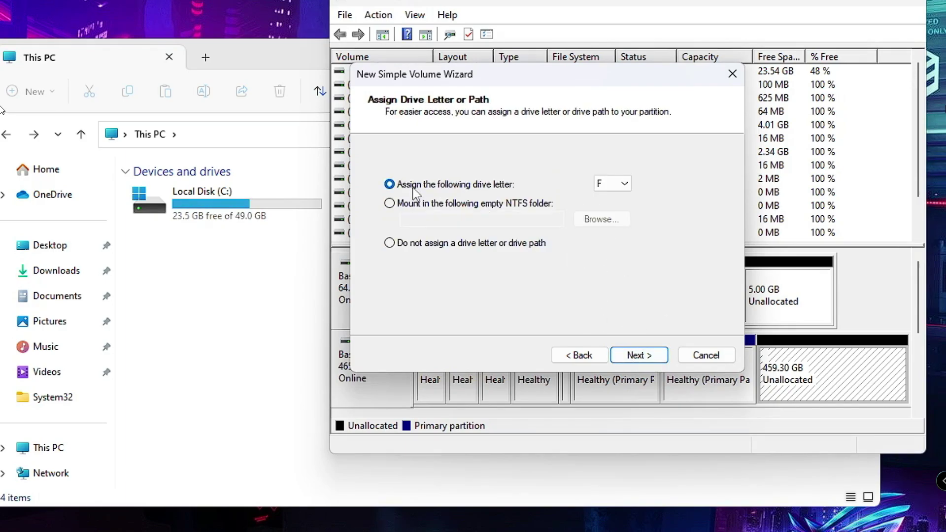
- Assign drive letter F and quick-format the volume as NTFS labelled 'New Volume'
click(615, 188)
click(606, 218)
click(643, 356)
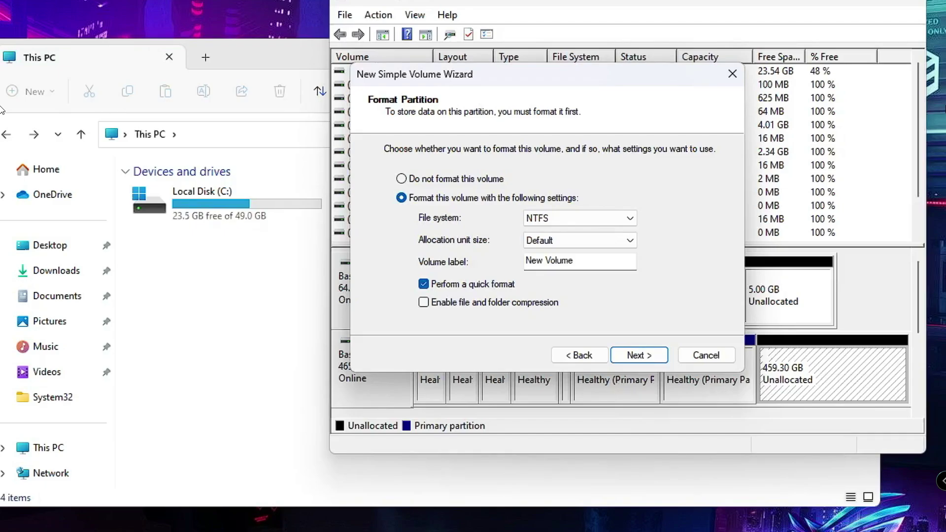
click(641, 355)
click(642, 356)
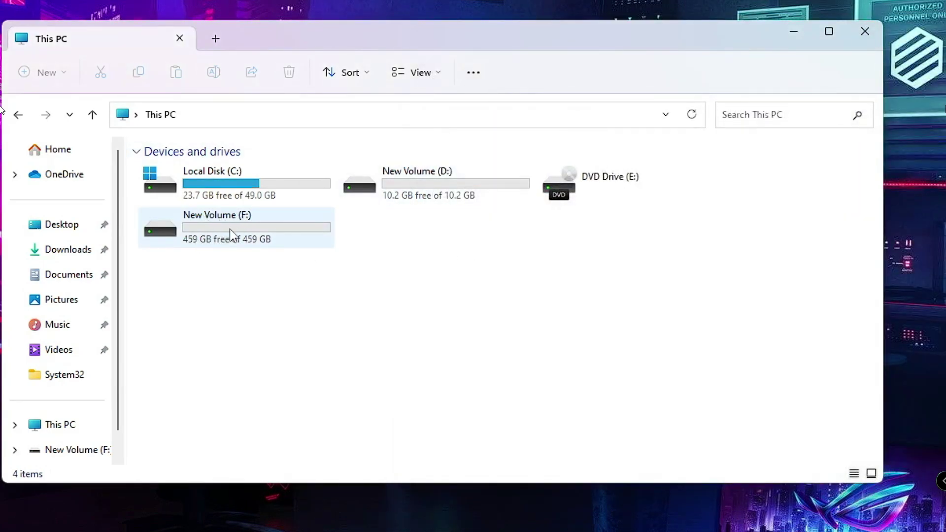
double_click(238, 232)
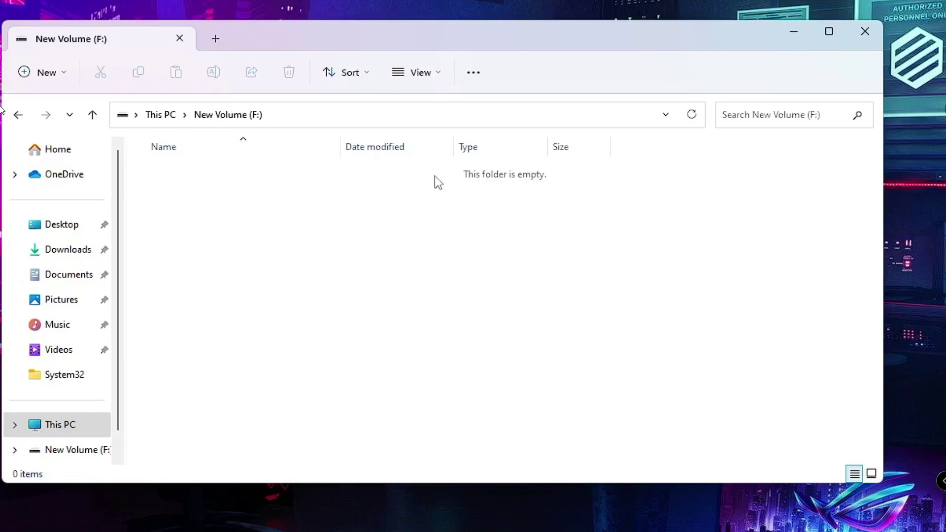
click(19, 114)
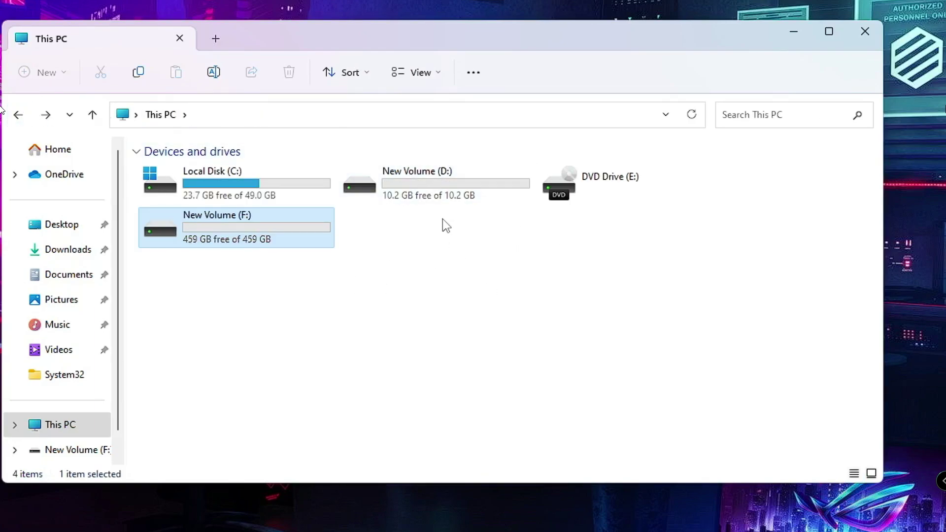